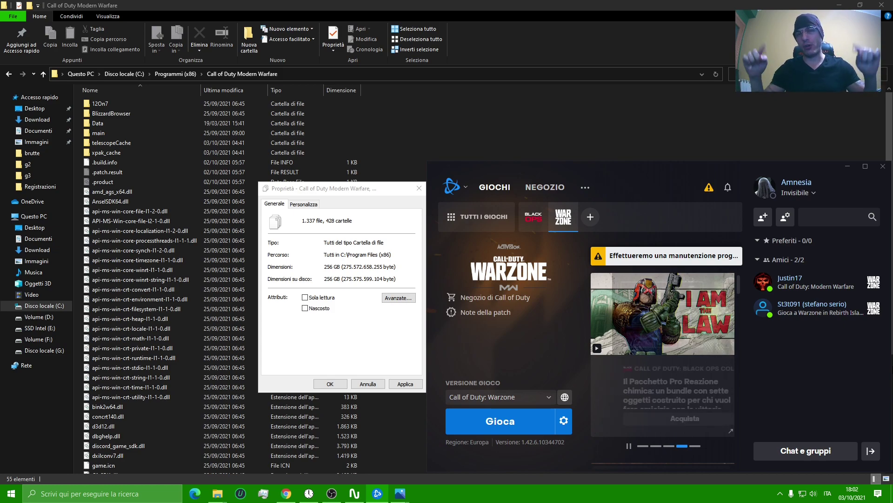
- Open the Call of Duty Modern Warfare folder, select everything except the Data folder, and bring up the available file actions
double_click(330, 267)
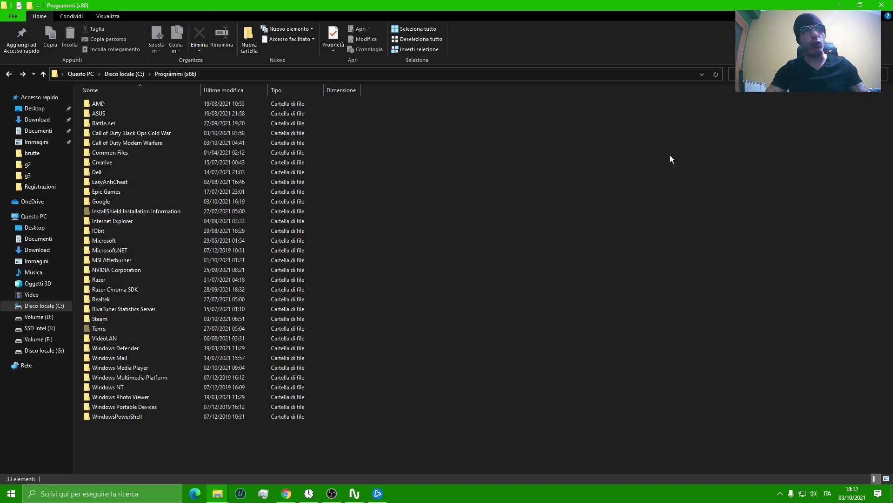
double_click(182, 143)
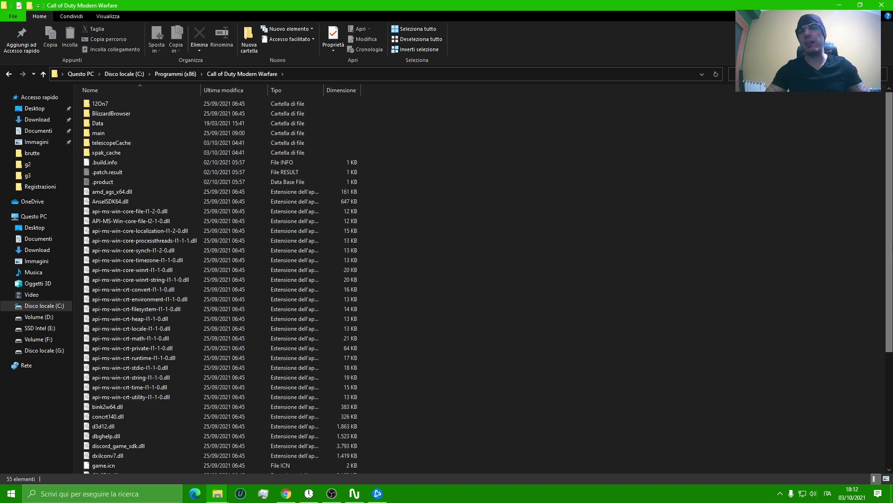
left_click_drag(450, 93, 145, 501)
scroll(459, 252, "up", 6)
left_click(118, 126, "ctrl")
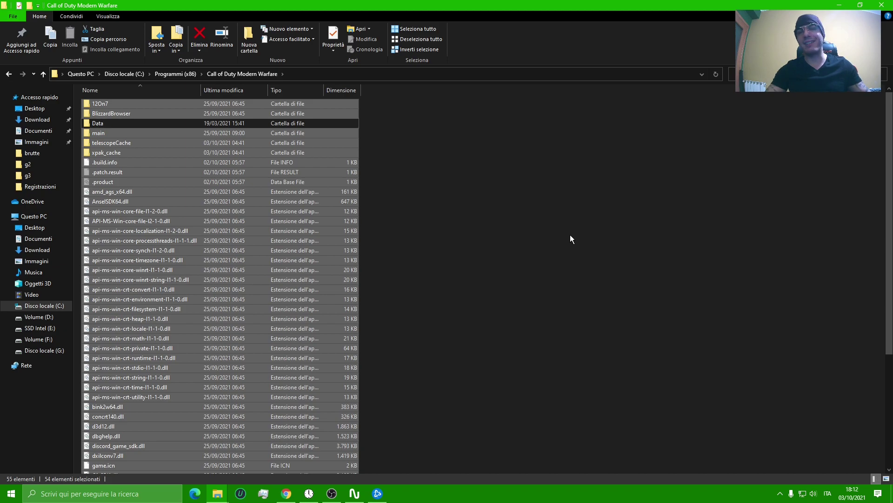
right_click(282, 300)
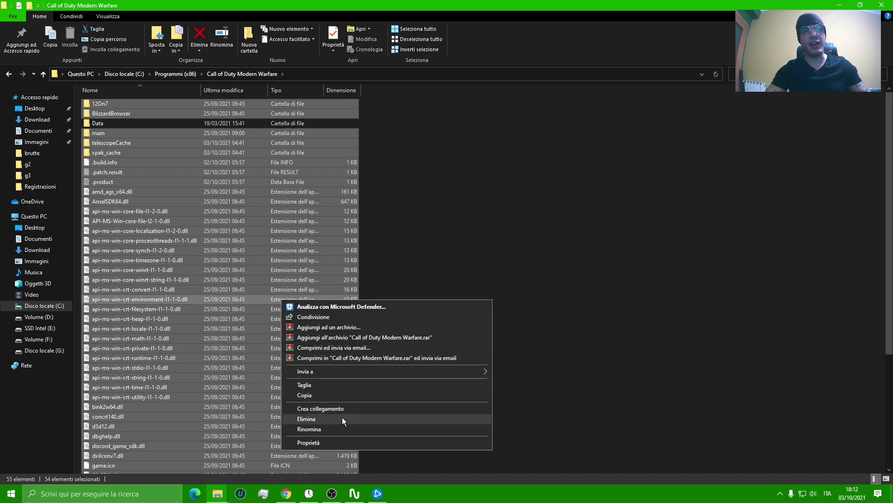
left_click(777, 216)
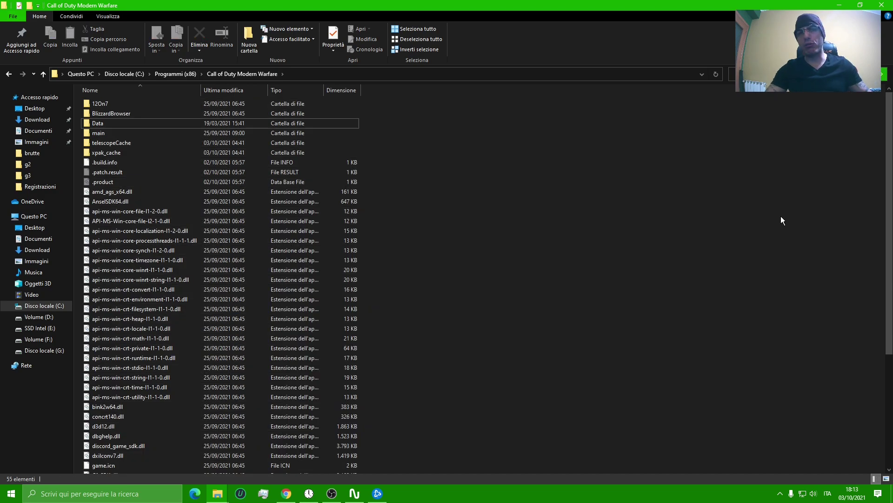
- Search the Call of Duty Modern Warfare folder for .idx and select all the matching files
left_click(778, 75)
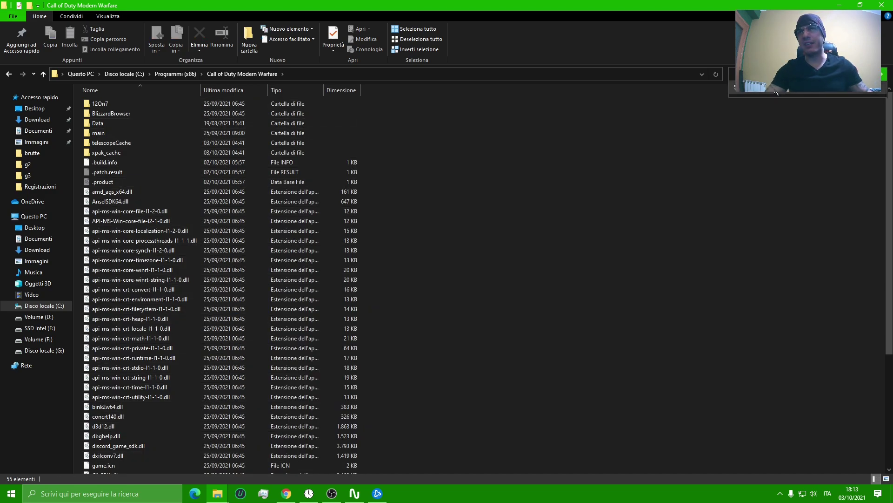
type(".idx")
key("Return")
left_click_drag(462, 85, 424, 500)
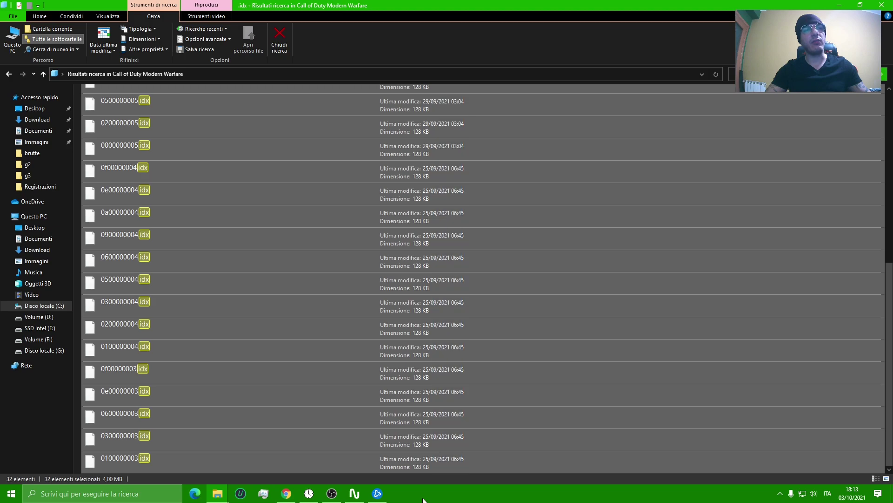
scroll(424, 275, "up", 1)
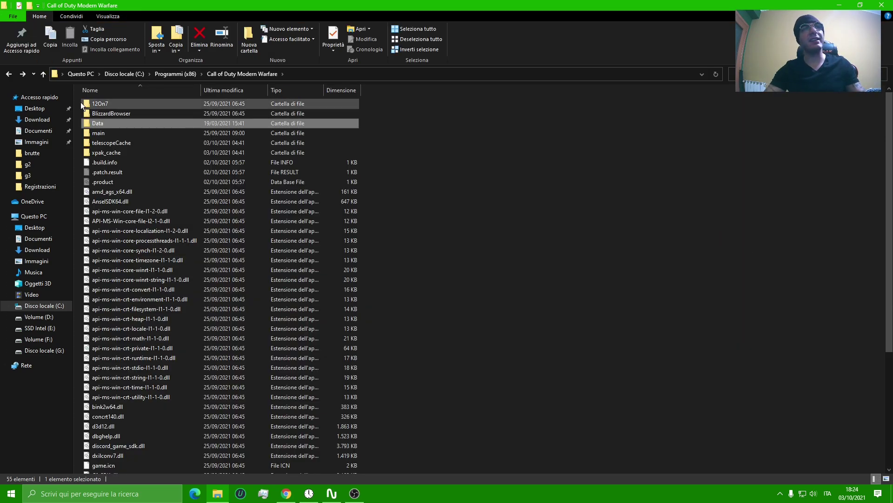
- Open the data folder inside Data and sort its files by size in ascending order
double_click(110, 122)
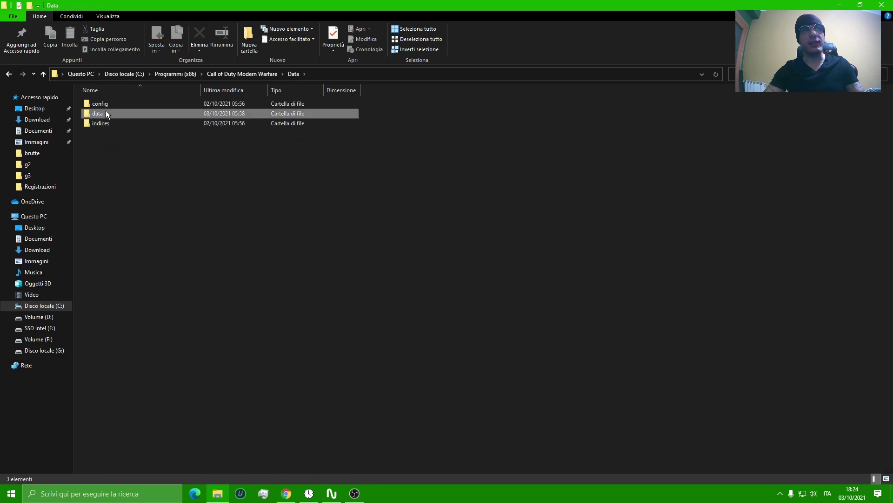
double_click(105, 112)
left_click(335, 91)
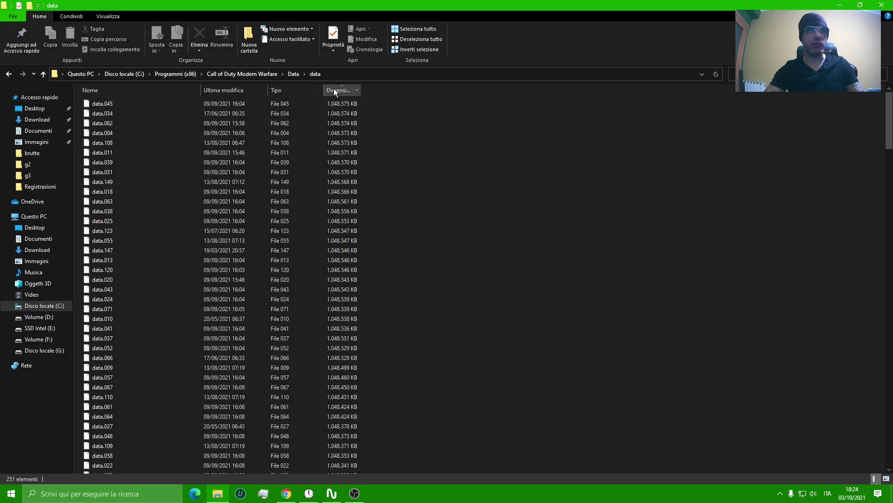
left_click(335, 91)
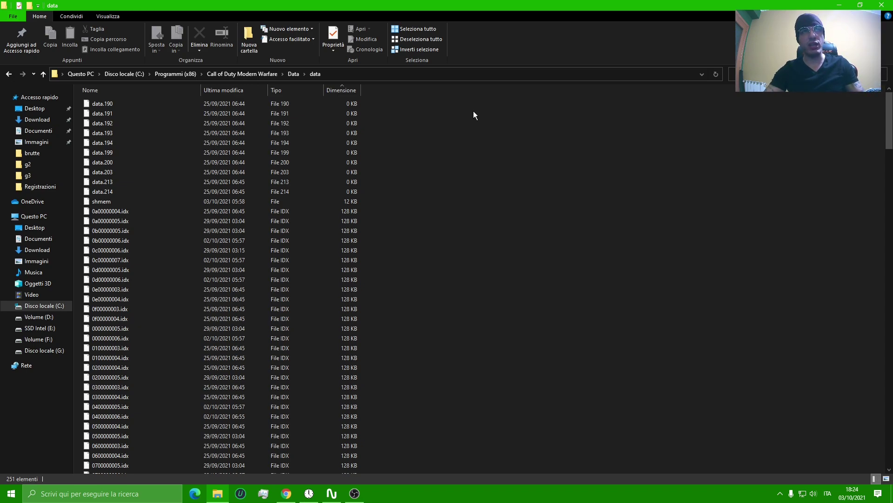
- Select the smallest files, from data.190 through shmem, and bring up the available file actions
left_click_drag(379, 101, 314, 197)
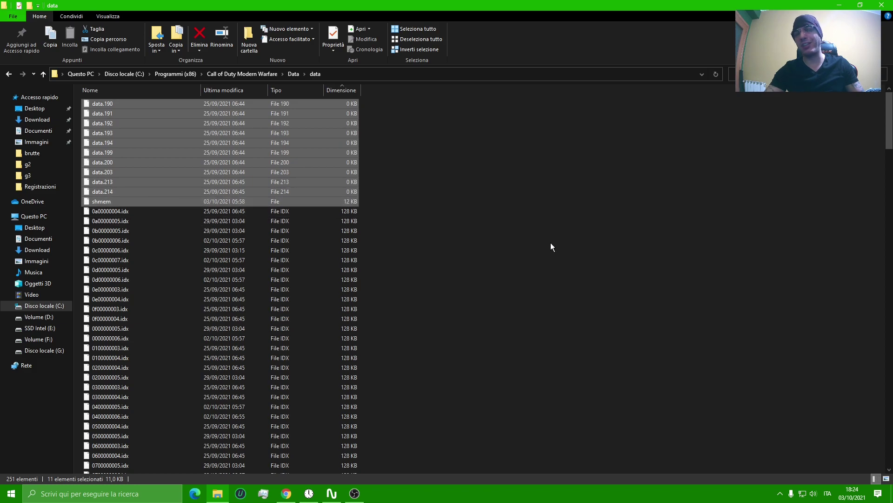
right_click(312, 150)
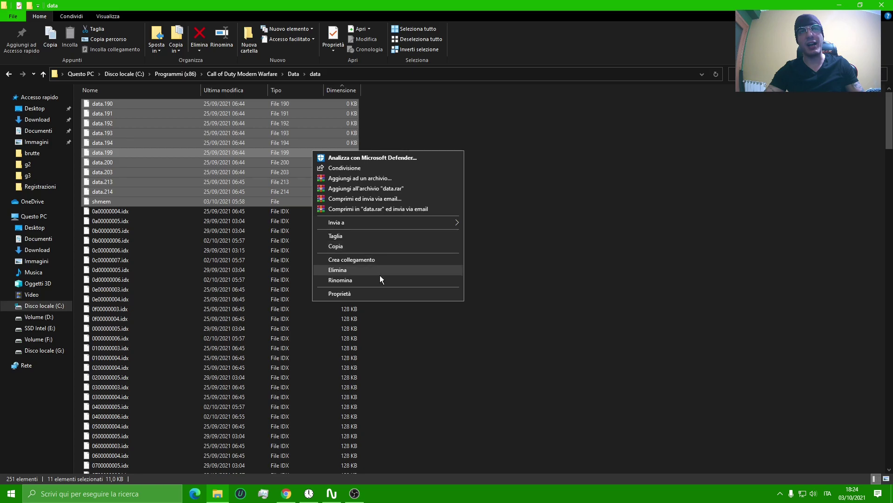
left_click(589, 292)
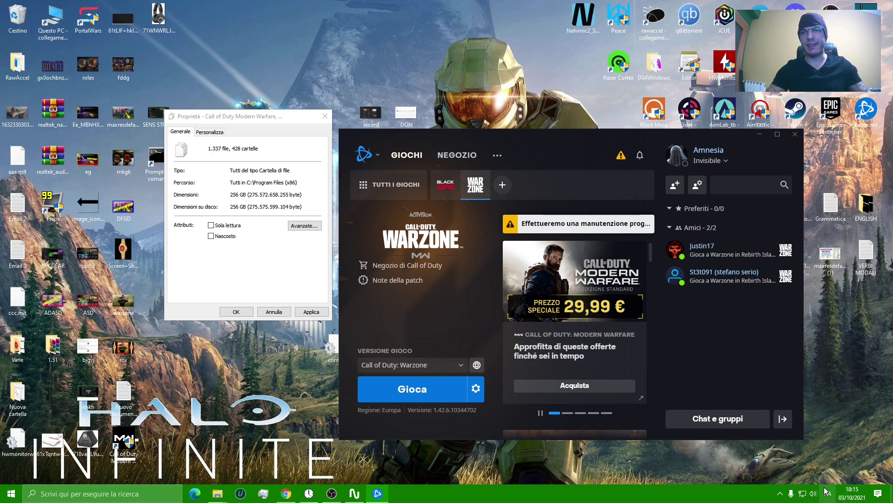
- Switch to the Battle.net launcher and try to exit it completely
left_click(781, 498)
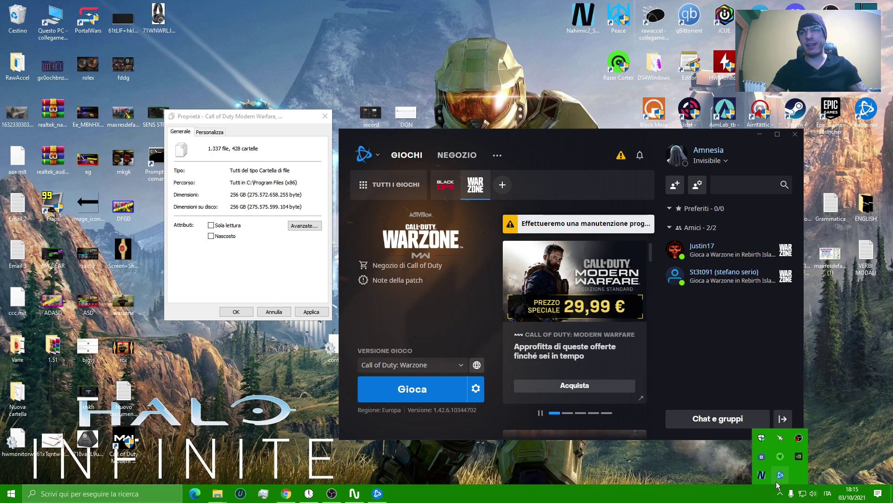
right_click(778, 478)
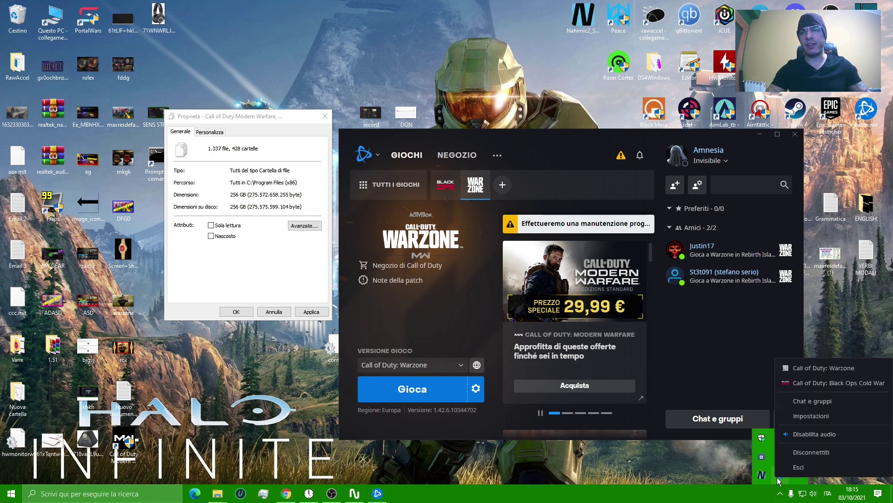
left_click(799, 467)
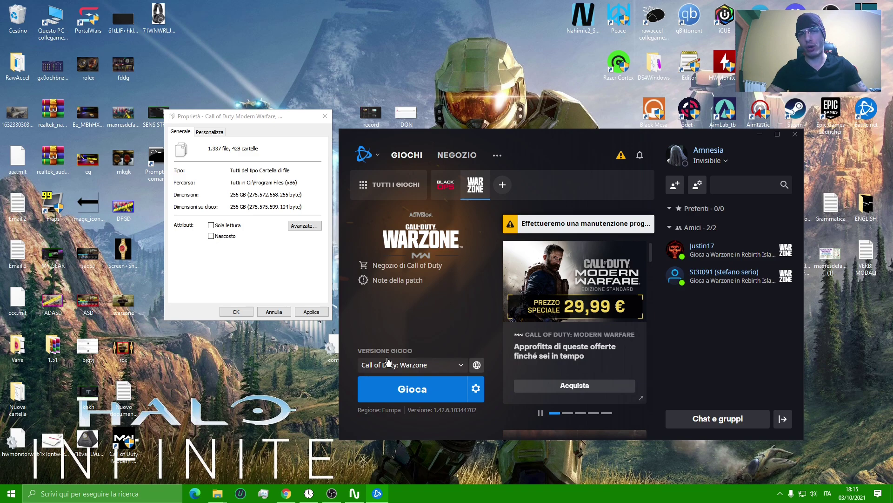
- Enable additional command-line arguments in the Call of Duty: Warzone game settings and set them to -d3d11 -fullscreen
left_click(475, 389)
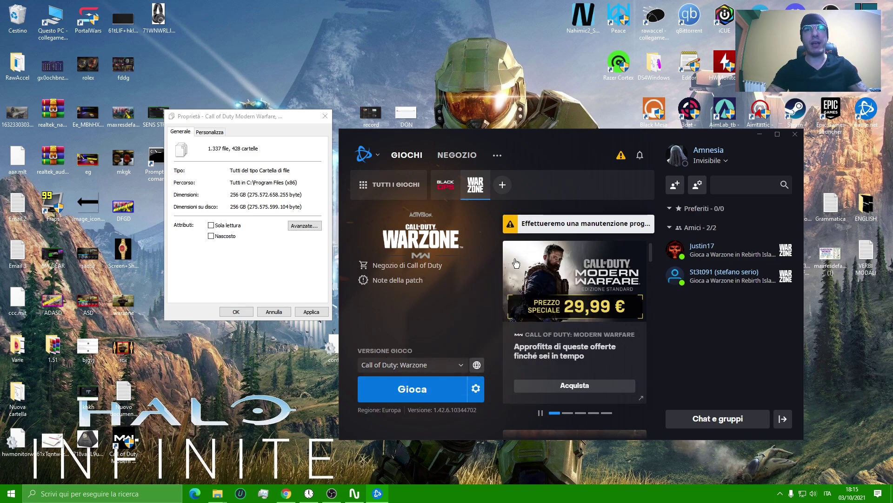
left_click(511, 265)
left_click_drag(507, 142, 322, 46)
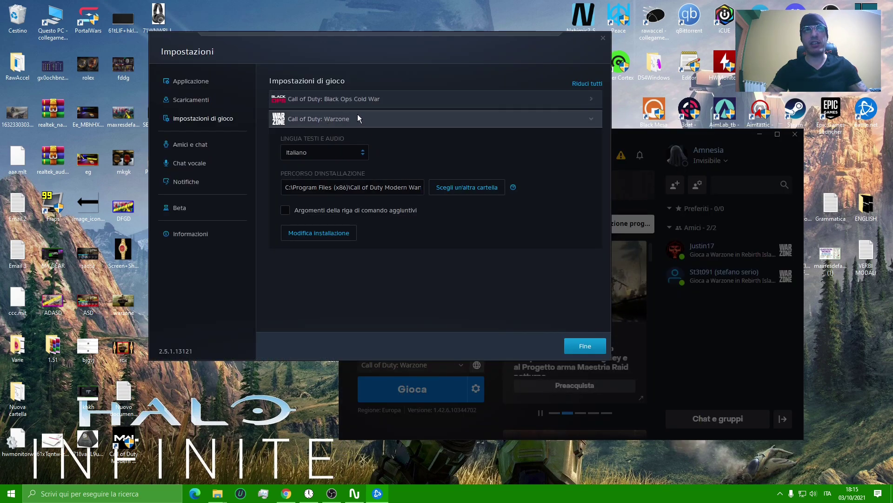
left_click(285, 210)
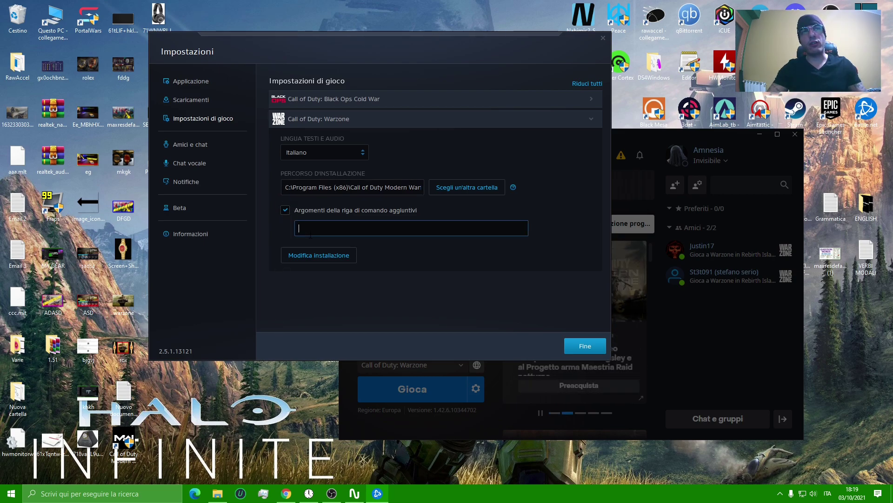
type("-d3d11 -fullscreen")
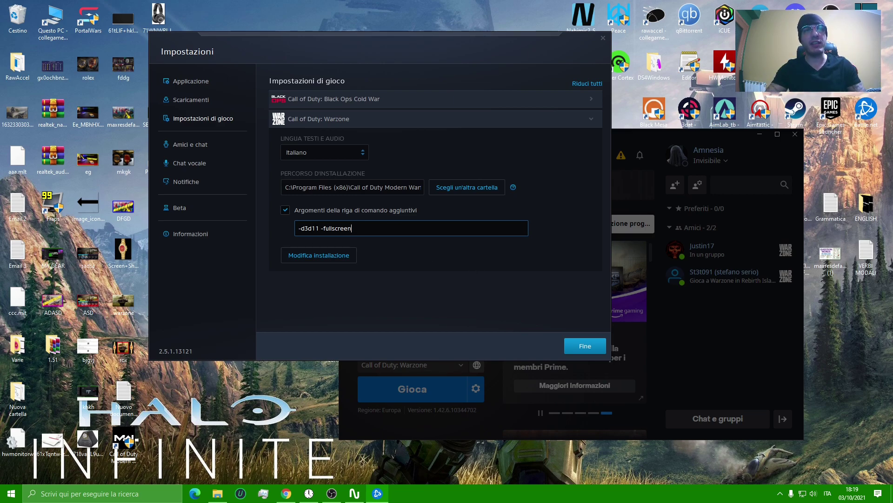
- Remove -d3d11 from Warzone's additional arguments and enter -d3d11 -fullscreen again
left_click_drag(320, 228, 299, 228)
key("BackSpace")
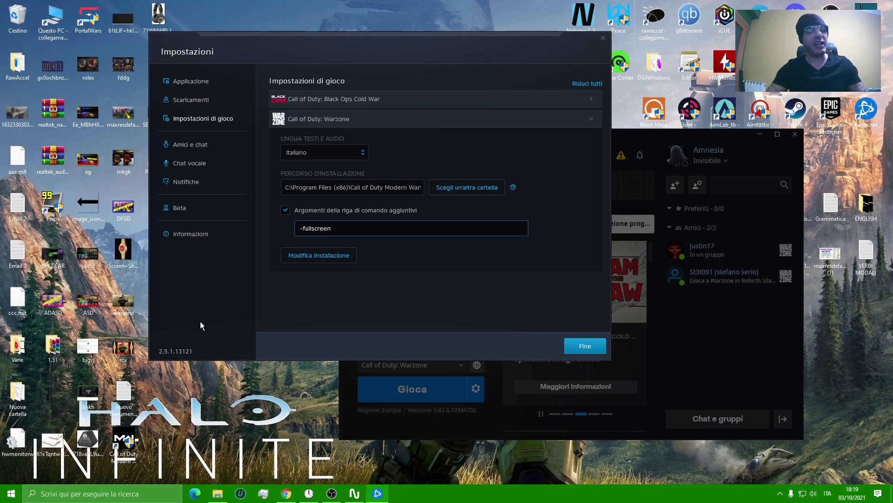
type("-d3d11 -fullscreen")
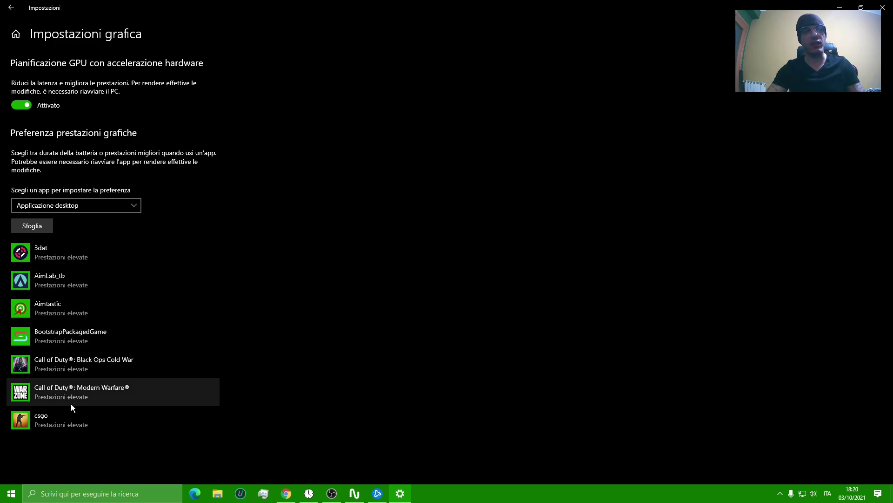
- Open the graphics performance options for Call of Duty: Modern Warfare in the Windows graphics settings
left_click(29, 226)
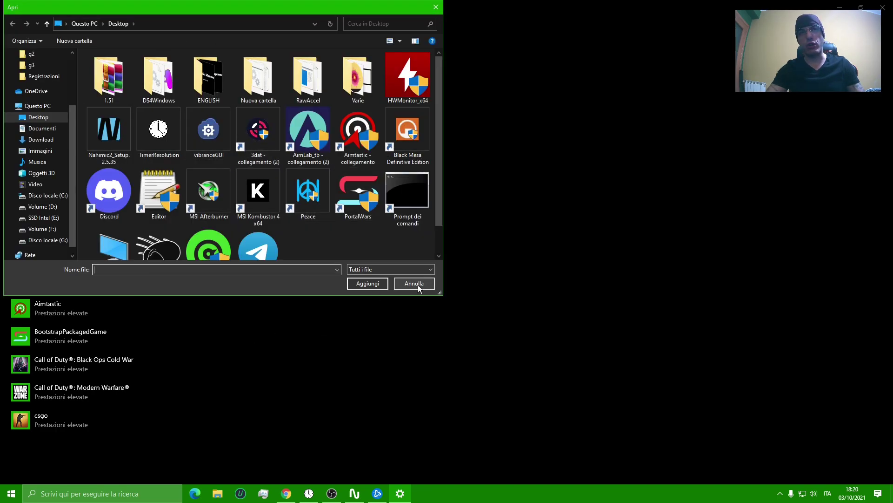
left_click(414, 283)
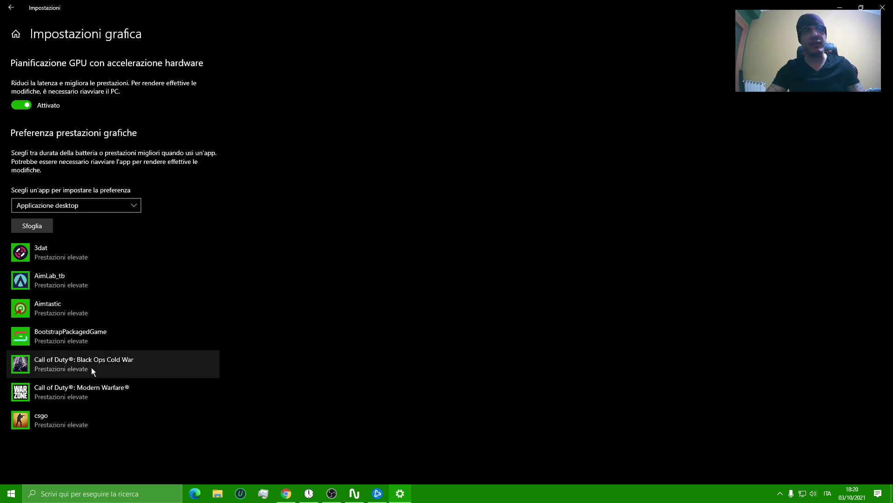
left_click(103, 392)
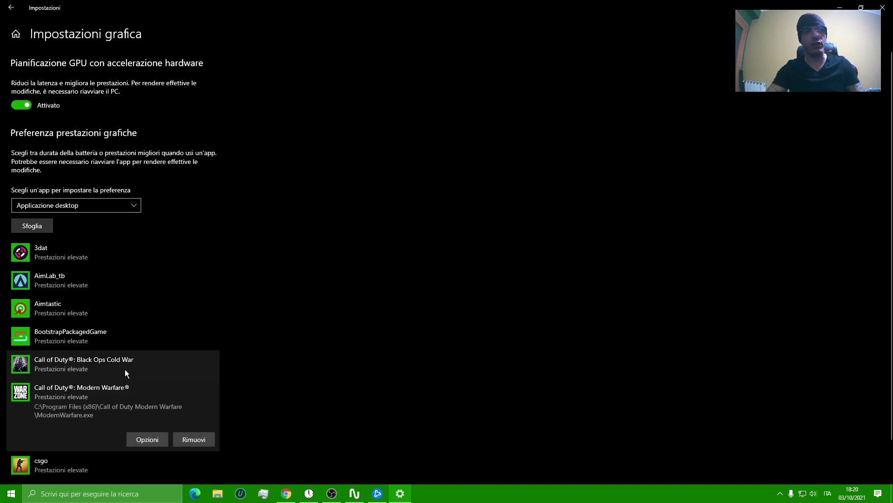
left_click(145, 439)
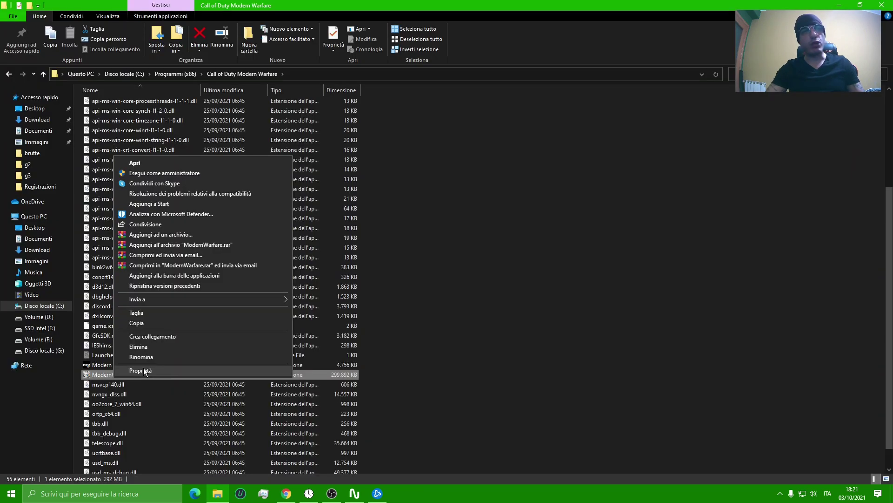
- Open the compatibility properties of the ModernWarfare application in the game folder
left_click(144, 368)
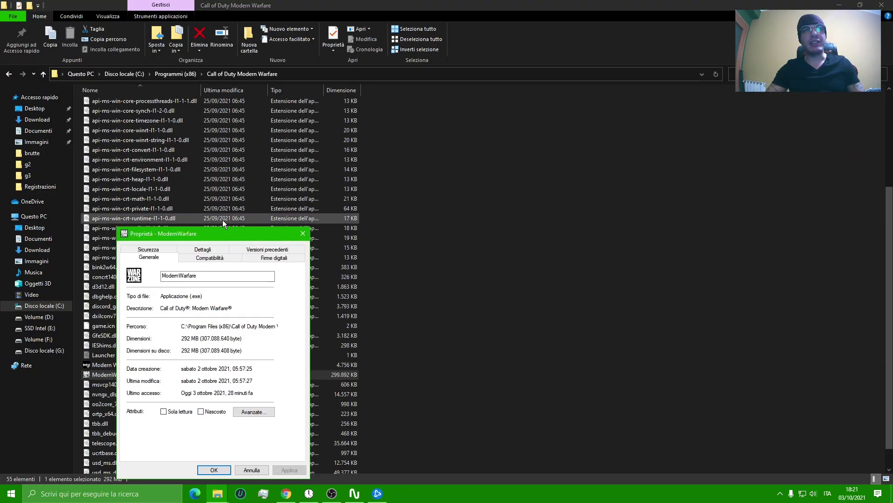
left_click_drag(221, 232, 634, 145)
left_click(617, 171)
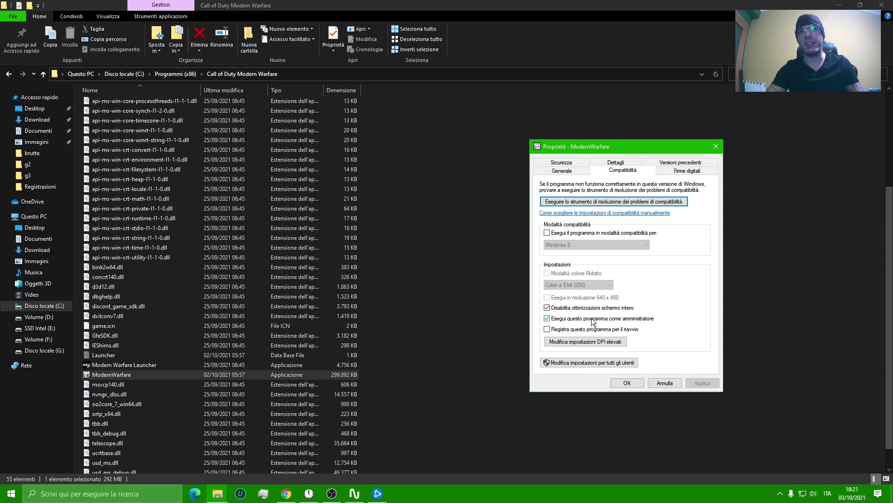
- Enable the high DPI scaling override for ModernWarfare, performed by Applicazione, and confirm its properties
left_click(601, 341)
left_click(574, 321)
left_click_drag(616, 197, 352, 201)
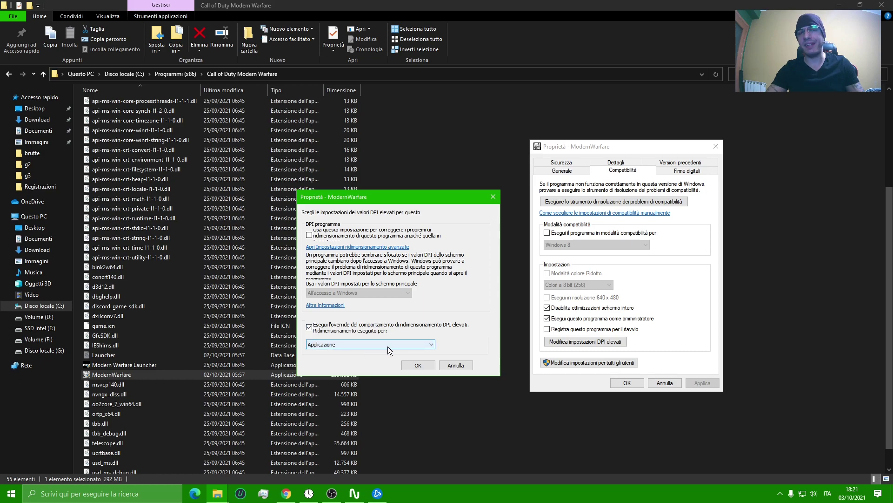
left_click(413, 367)
key("Return")
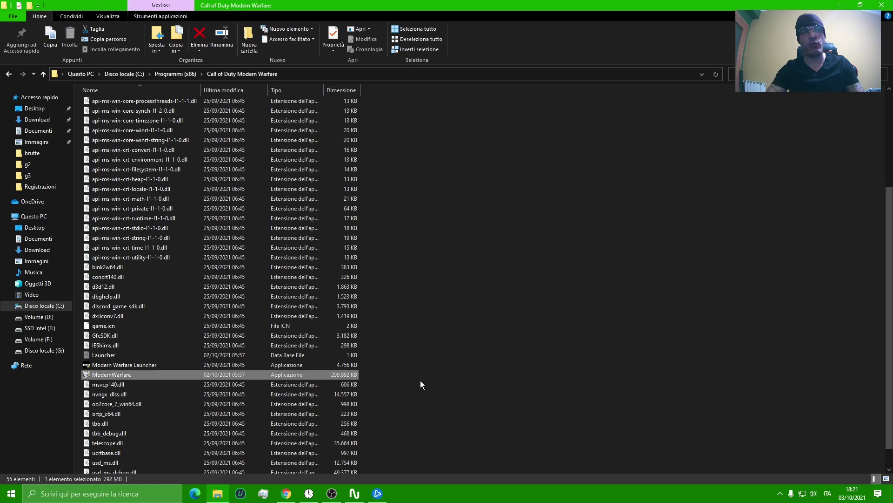
left_click(420, 380)
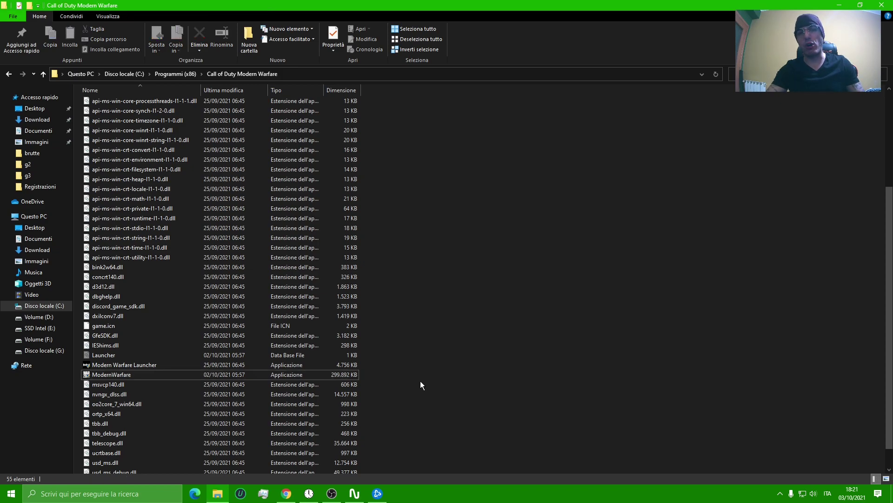